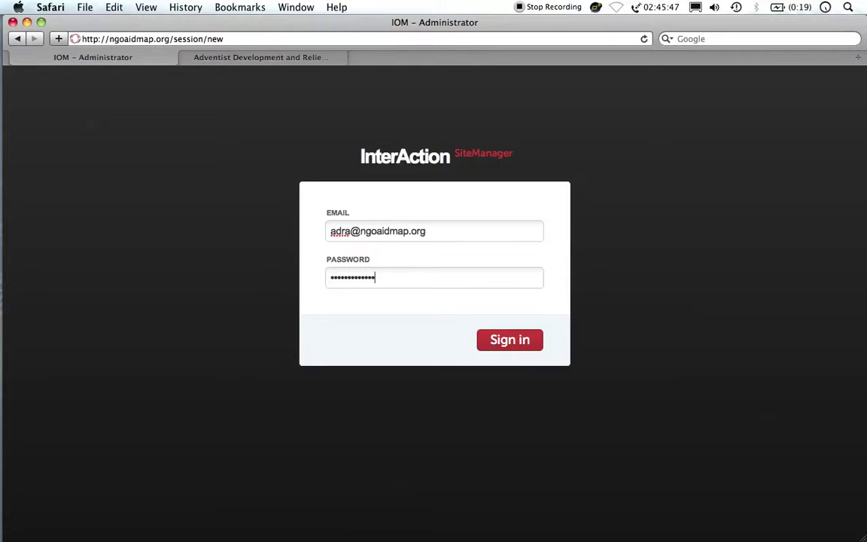
Submit the entered admin e-mail and password on the SiteManager login page
{"action": "key", "text": "Return"}
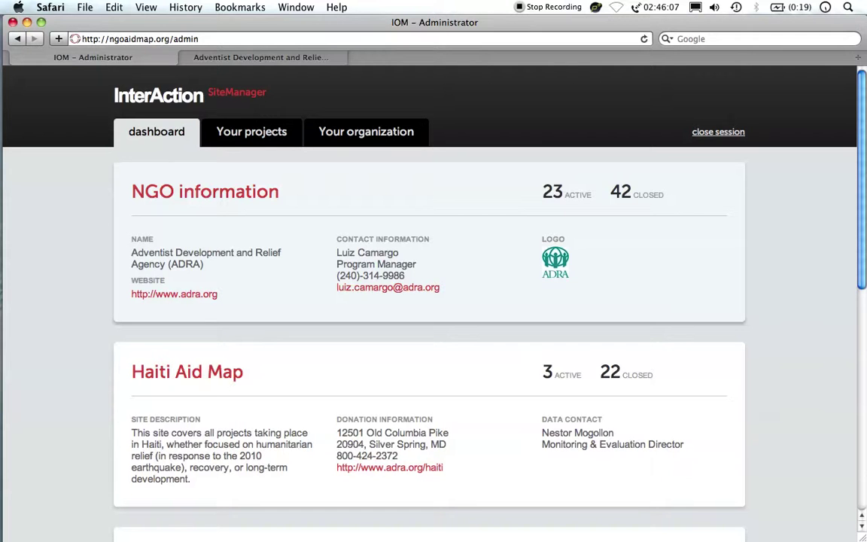
Scroll through the Haiti, Food Security and Horn of Africa site cards, then back to the top
{"action": "scroll", "coordinate": [293, 168], "scroll_direction": "down", "scroll_amount": 5}
{"action": "scroll", "coordinate": [293, 169], "scroll_direction": "down", "scroll_amount": 8}
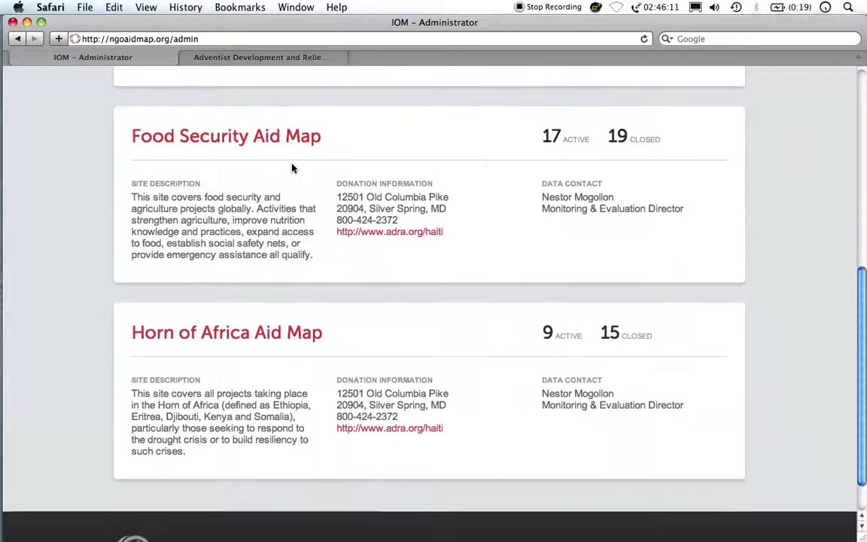
{"action": "scroll", "coordinate": [293, 168], "scroll_direction": "up", "scroll_amount": 5}
{"action": "scroll", "coordinate": [293, 169], "scroll_direction": "down", "scroll_amount": 1}
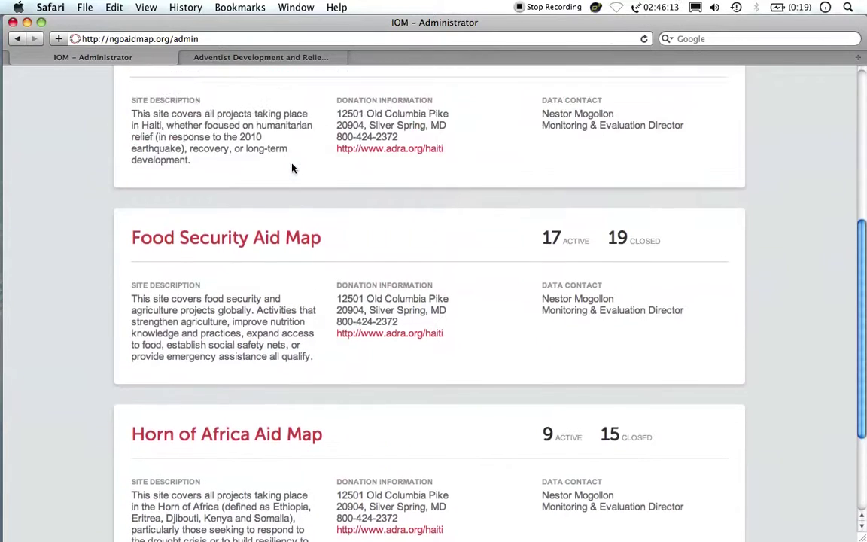
{"action": "scroll", "coordinate": [293, 169], "scroll_direction": "up", "scroll_amount": 10}
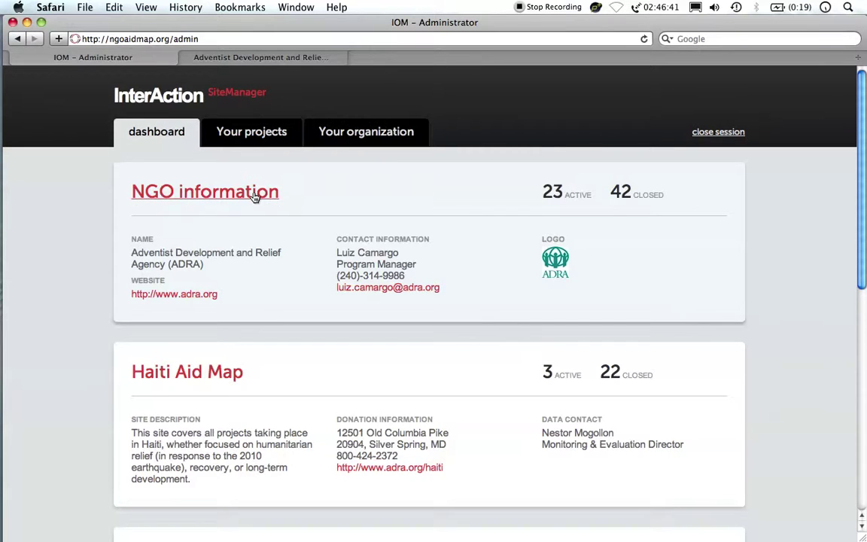
Open the Your organization edit form and scroll through ADRA's contact details
{"action": "left_click", "coordinate": [342, 143]}
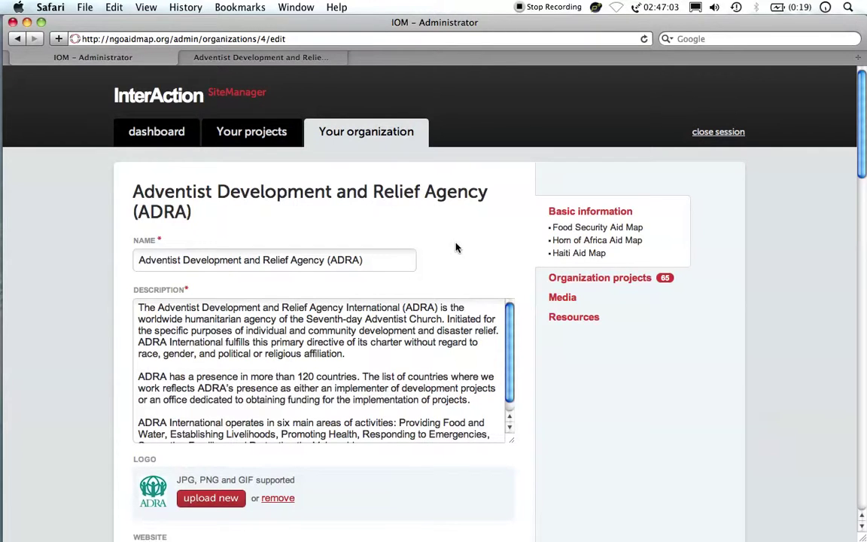
{"action": "scroll", "coordinate": [456, 247], "scroll_direction": "down", "scroll_amount": 4}
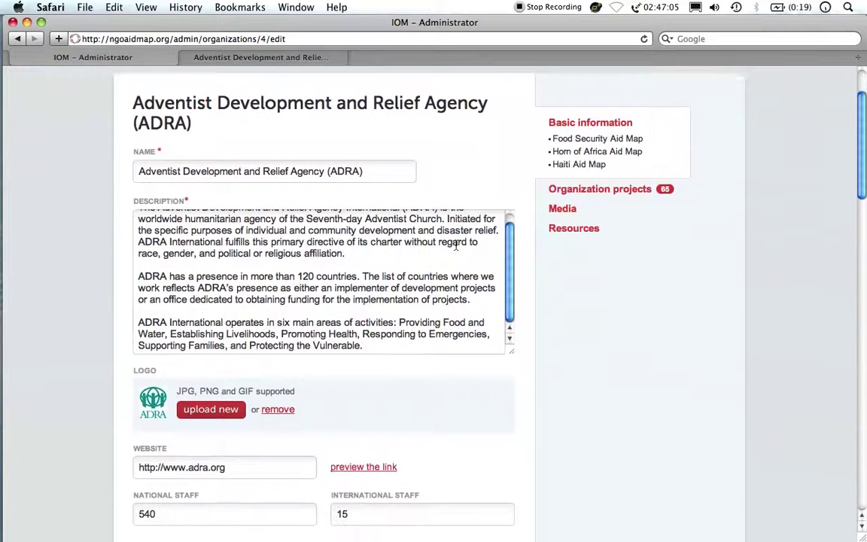
{"action": "scroll", "coordinate": [455, 247], "scroll_direction": "down", "scroll_amount": 3}
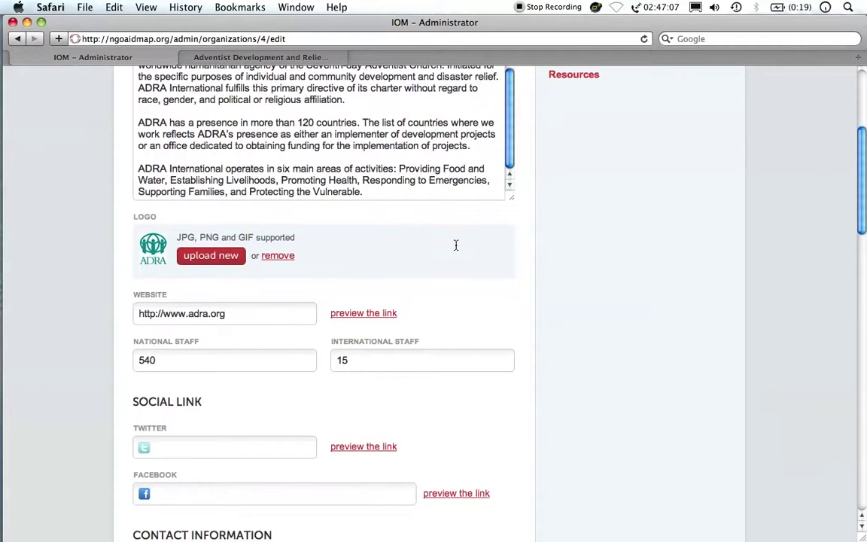
{"action": "scroll", "coordinate": [456, 244], "scroll_direction": "down", "scroll_amount": 4}
{"action": "scroll", "coordinate": [455, 244], "scroll_direction": "down", "scroll_amount": 3}
{"action": "scroll", "coordinate": [456, 244], "scroll_direction": "down", "scroll_amount": 4}
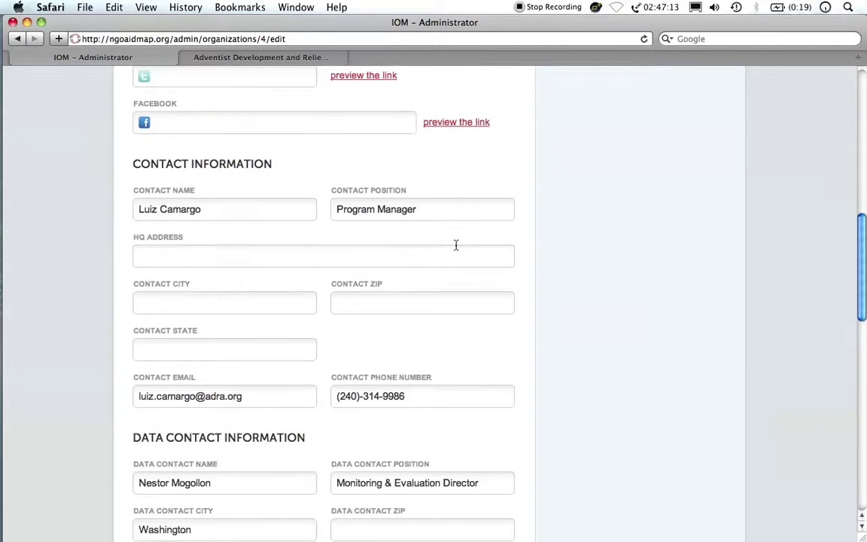
{"action": "scroll", "coordinate": [456, 245], "scroll_direction": "down", "scroll_amount": 2}
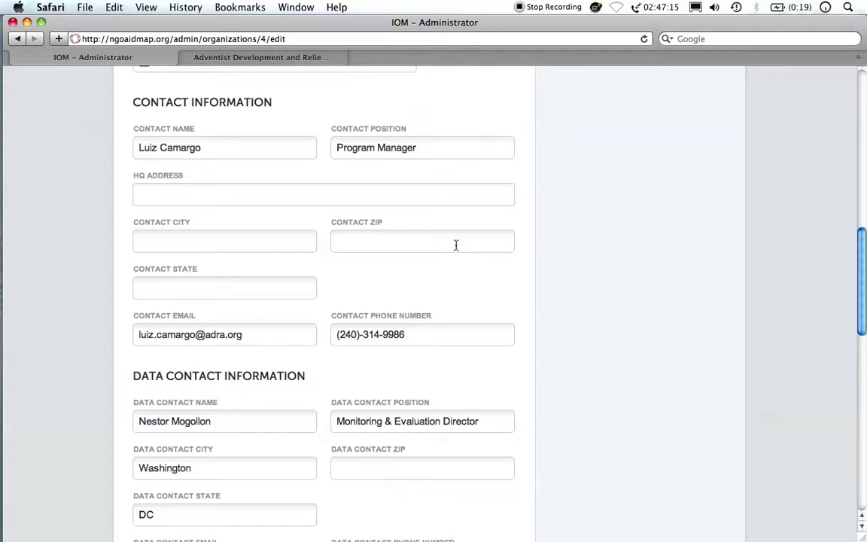
{"action": "scroll", "coordinate": [456, 244], "scroll_direction": "down", "scroll_amount": 6}
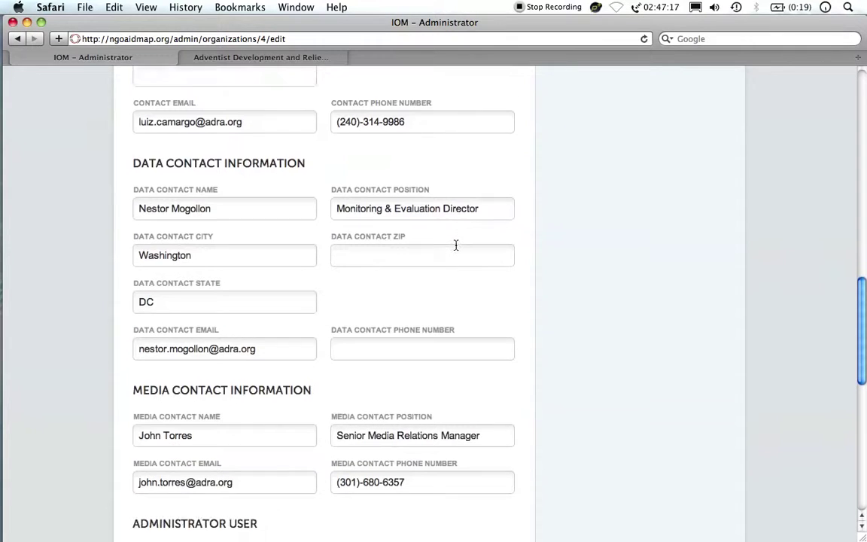
{"action": "scroll", "coordinate": [456, 244], "scroll_direction": "down", "scroll_amount": 3}
{"action": "scroll", "coordinate": [456, 245], "scroll_direction": "down", "scroll_amount": 1}
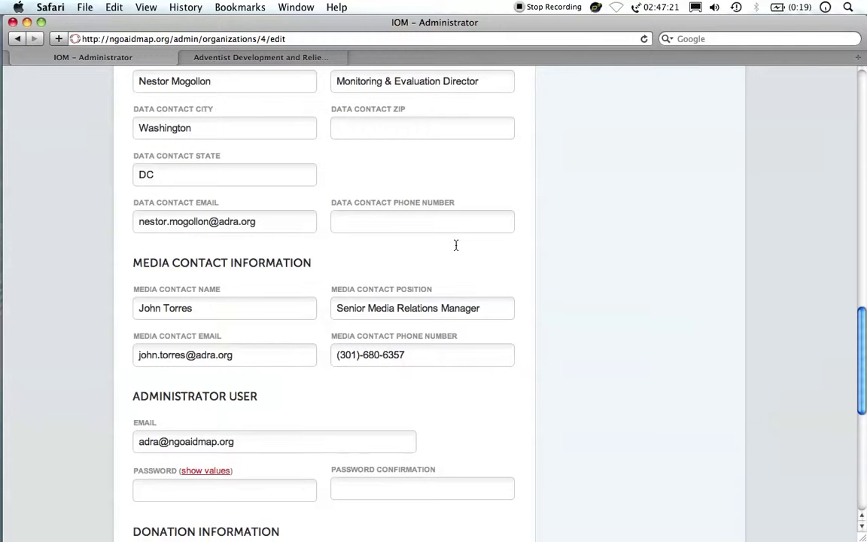
{"action": "scroll", "coordinate": [456, 244], "scroll_direction": "down", "scroll_amount": 3}
{"action": "scroll", "coordinate": [456, 245], "scroll_direction": "down", "scroll_amount": 5}
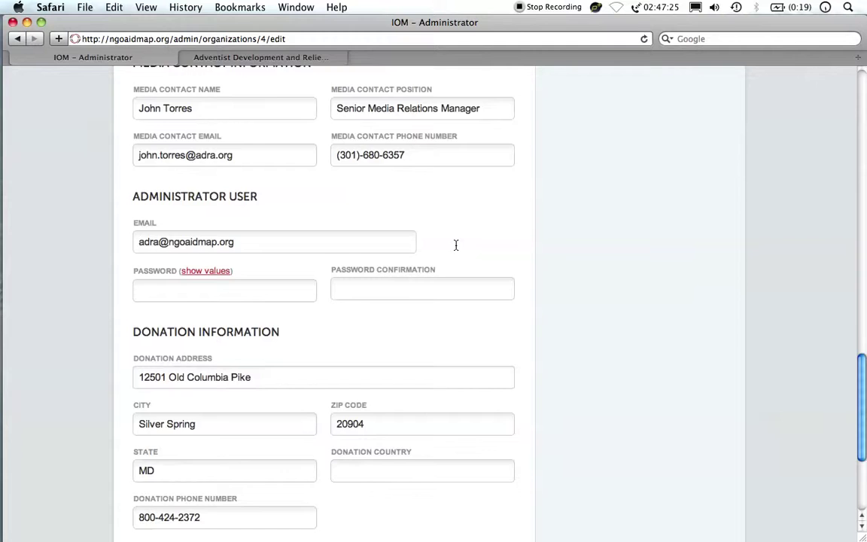
{"action": "scroll", "coordinate": [455, 245], "scroll_direction": "down", "scroll_amount": 4}
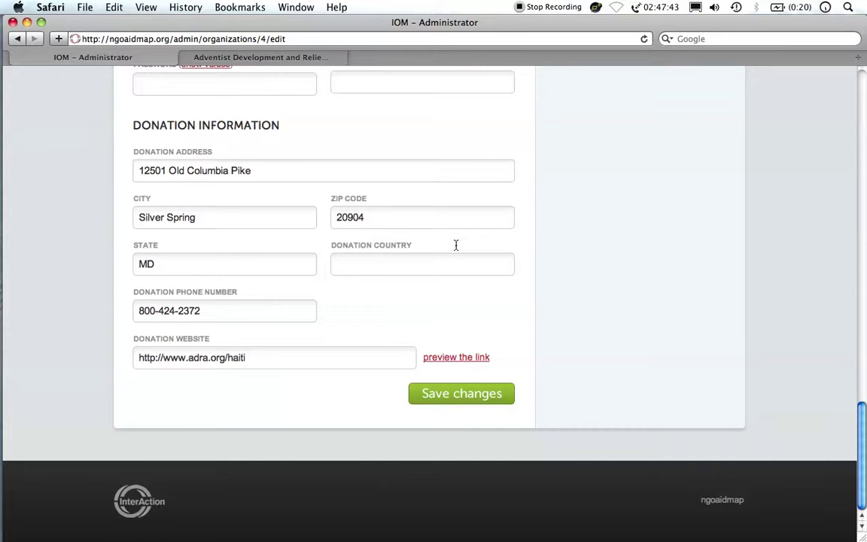
Save ADRA's organization profile with the green Save changes button
{"action": "left_click", "coordinate": [462, 391]}
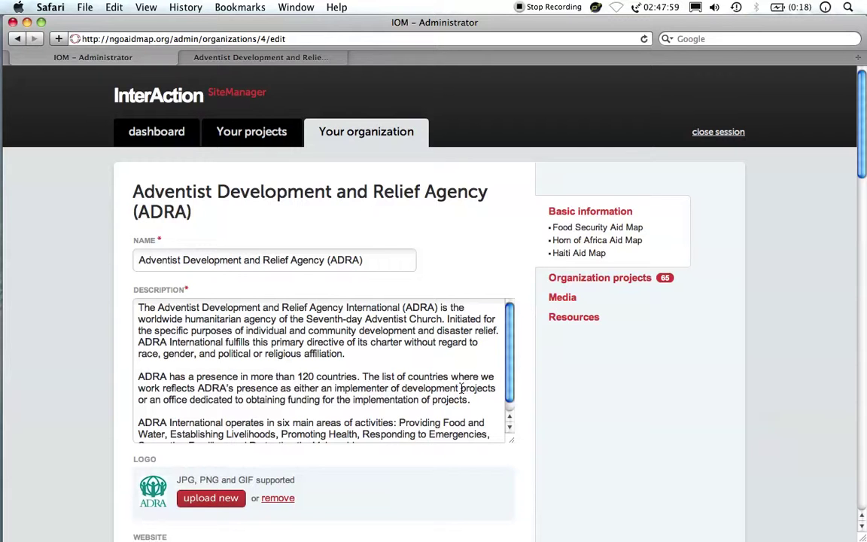
Review ADRA's public Horn of Africa page and projects, then return to the IOM – Administrator tab
{"action": "key", "text": "ctrl+Tab"}
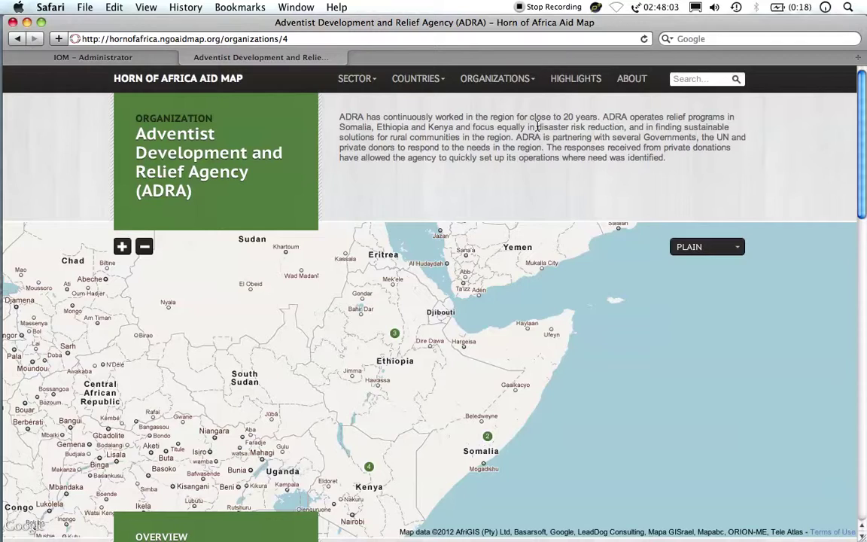
{"action": "scroll", "coordinate": [538, 127], "scroll_direction": "down", "scroll_amount": 10}
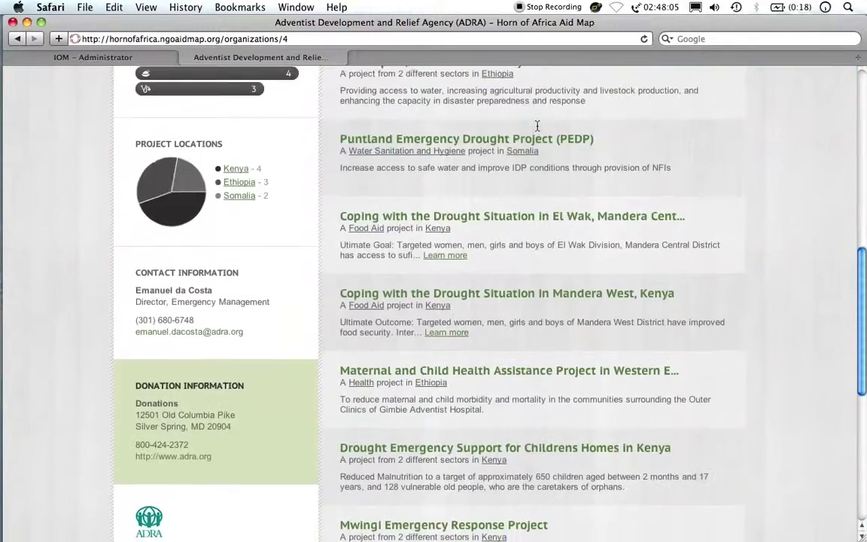
{"action": "scroll", "coordinate": [538, 126], "scroll_direction": "down", "scroll_amount": 1}
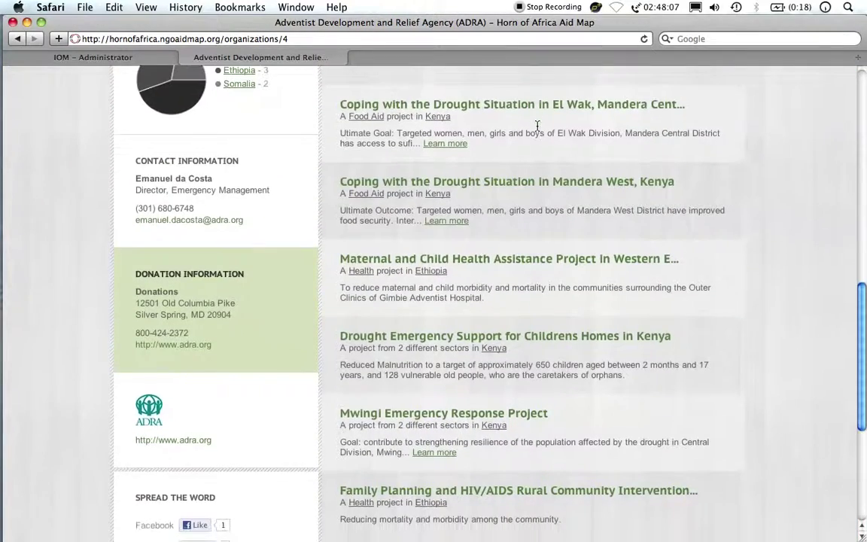
{"action": "key", "text": "ctrl+shift+Tab"}
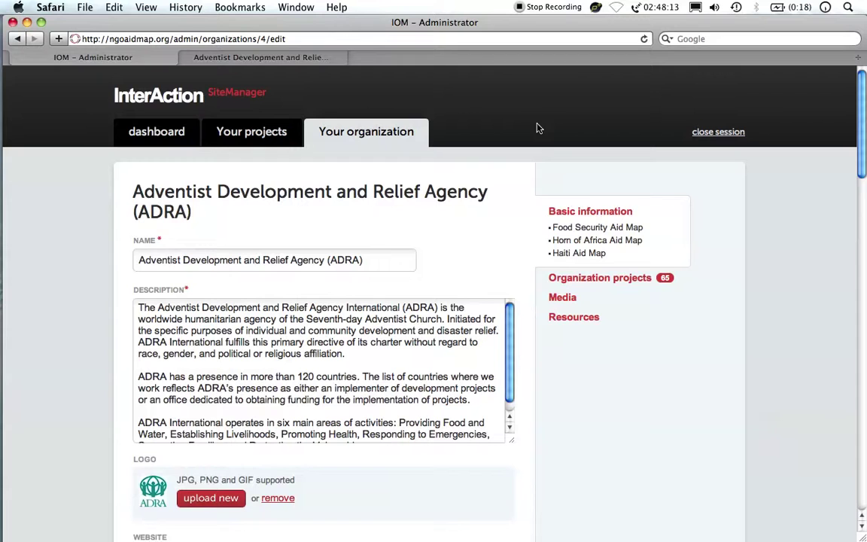
Open ADRA's Horn of Africa Aid Map specific fields, then go to the Resources page
{"action": "left_click", "coordinate": [589, 243]}
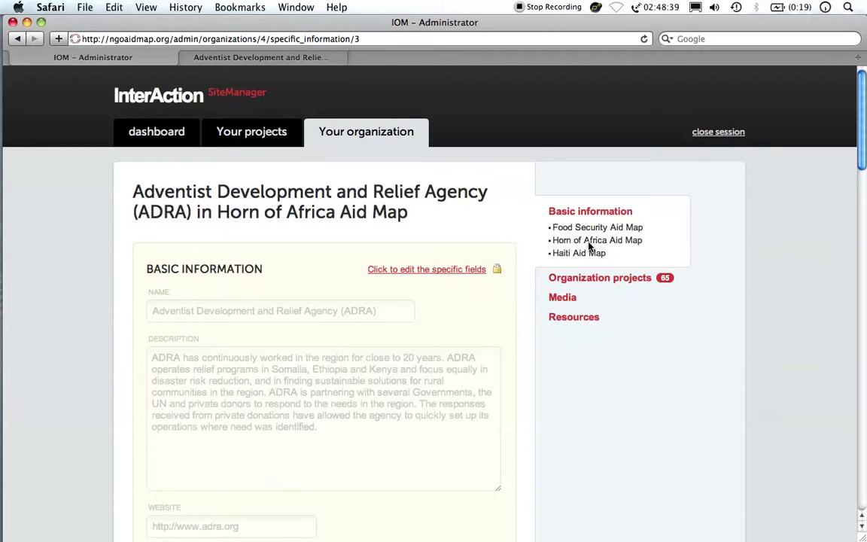
{"action": "left_click", "coordinate": [455, 270]}
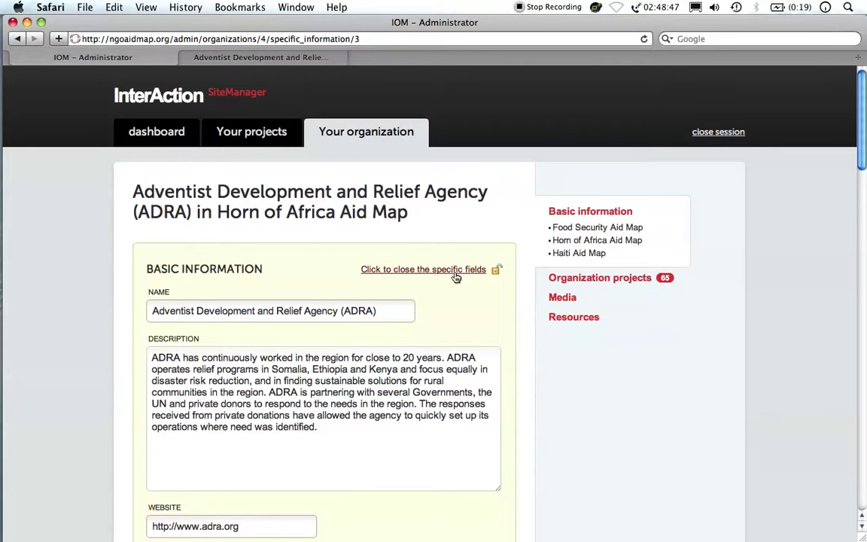
{"action": "left_click", "coordinate": [455, 272]}
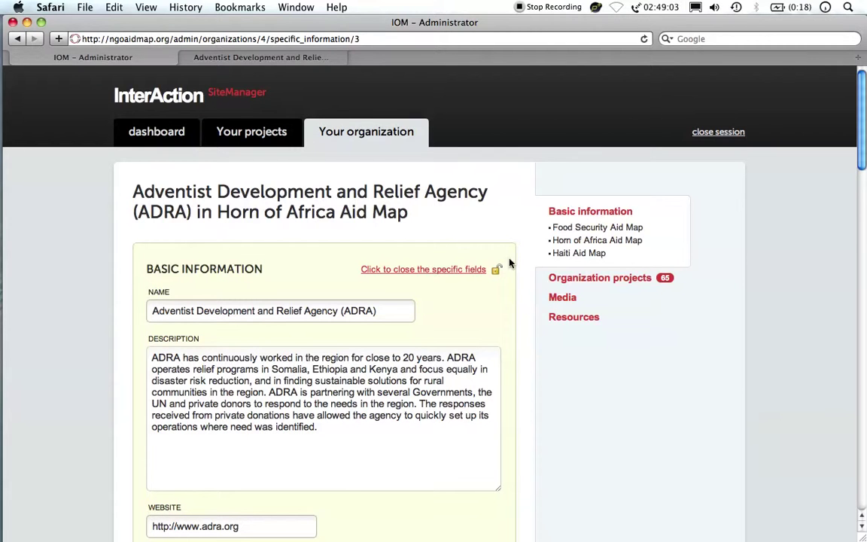
{"action": "left_click", "coordinate": [558, 319]}
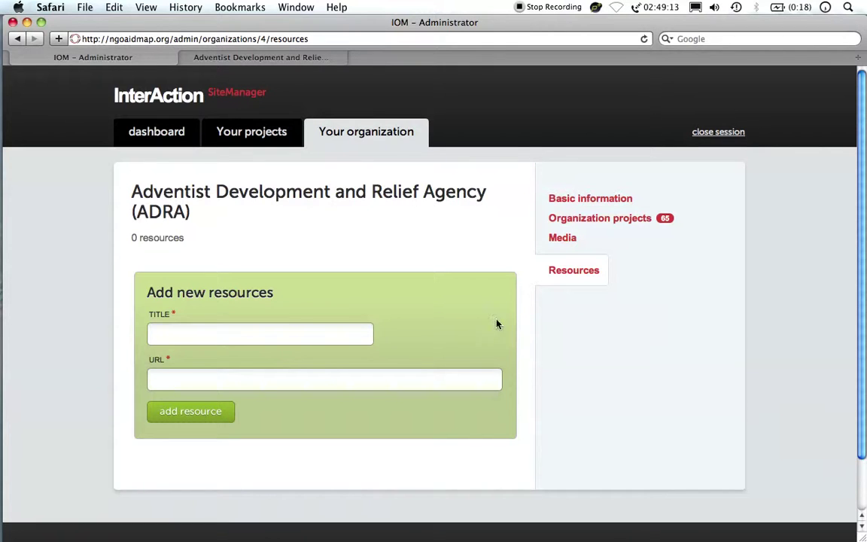
{"action": "left_click", "coordinate": [280, 332]}
{"action": "type", "text": "NGO Aid Map"}
{"action": "key", "text": "Tab"}
{"action": "type", "text": "htt"}
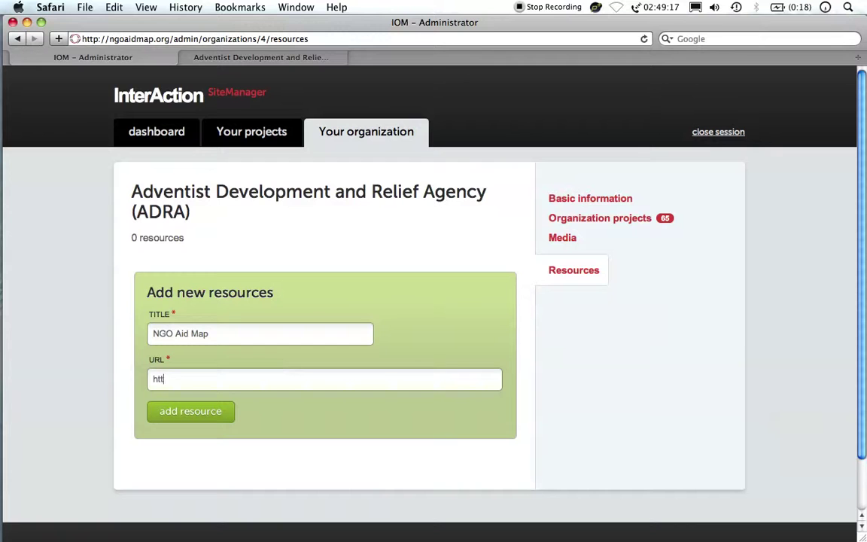
{"action": "type", "text": "p://ngoaidap.org"}
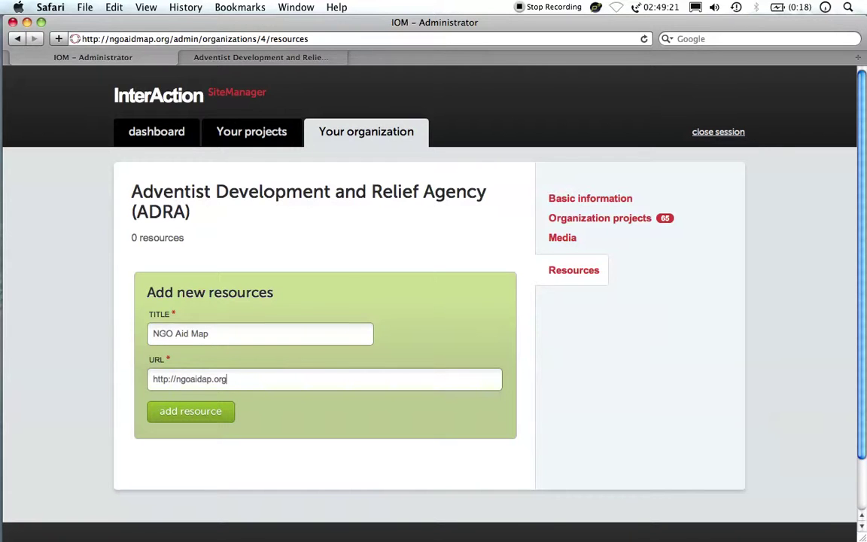